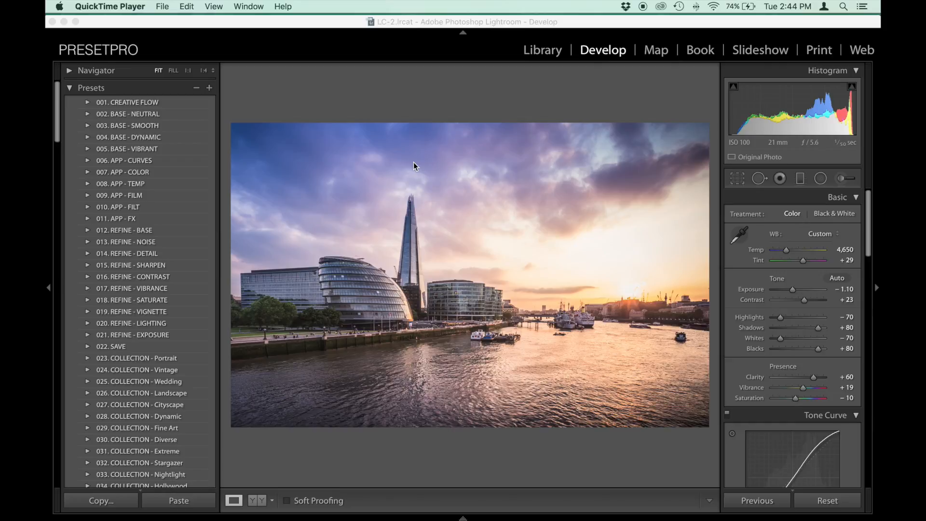
Bring up File > Export and load the Creative TIFF preset from Tim's Creations
left_click(504, 90)
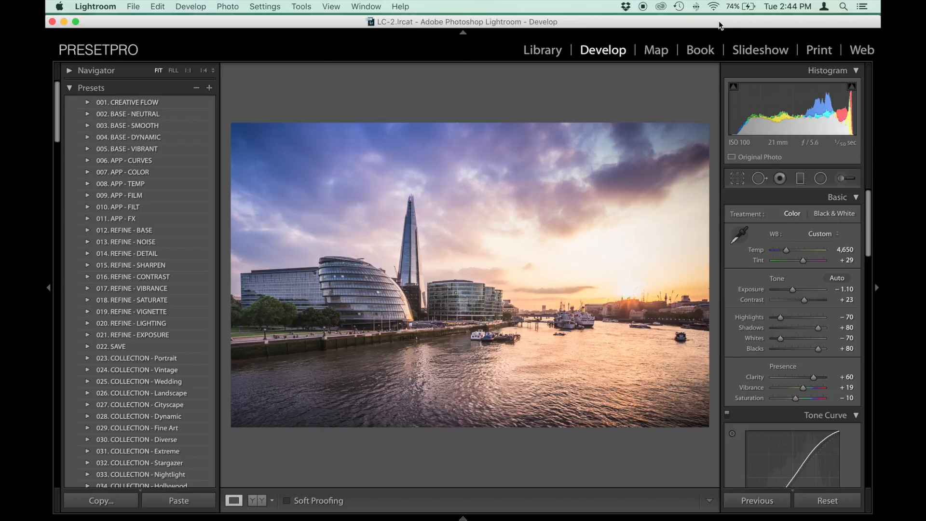
left_click_drag(719, 21, 671, 23)
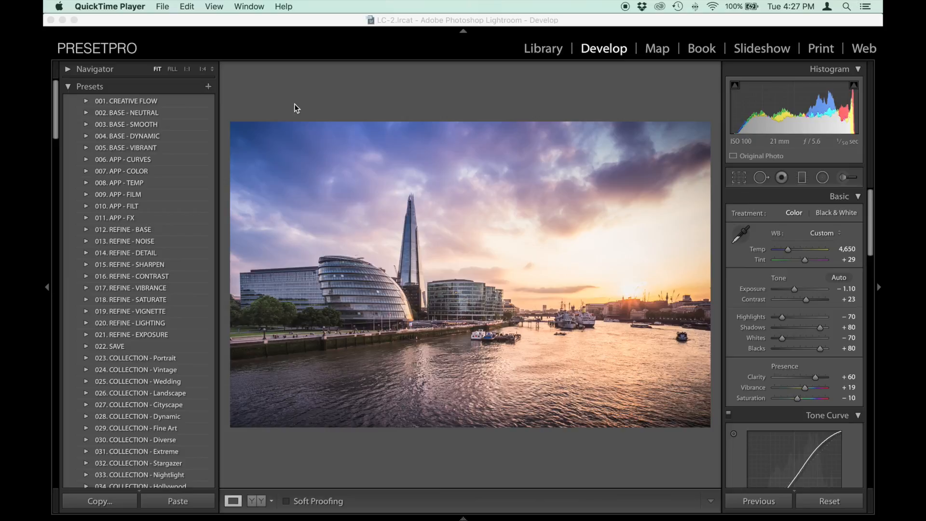
left_click(222, 42)
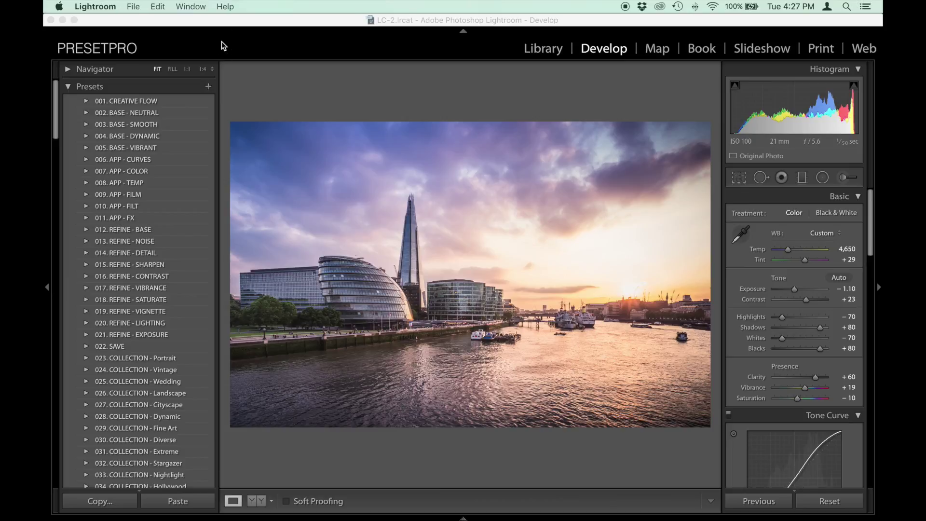
left_click(133, 8)
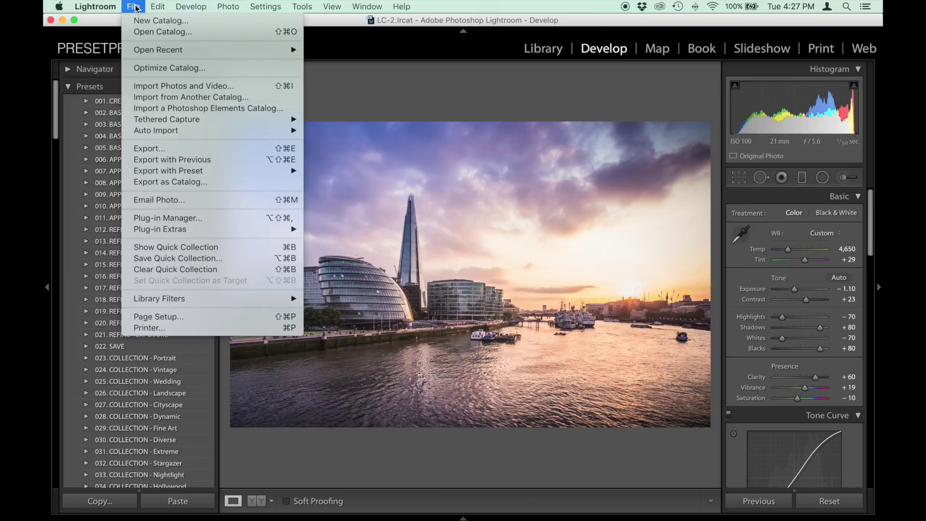
left_click(154, 149)
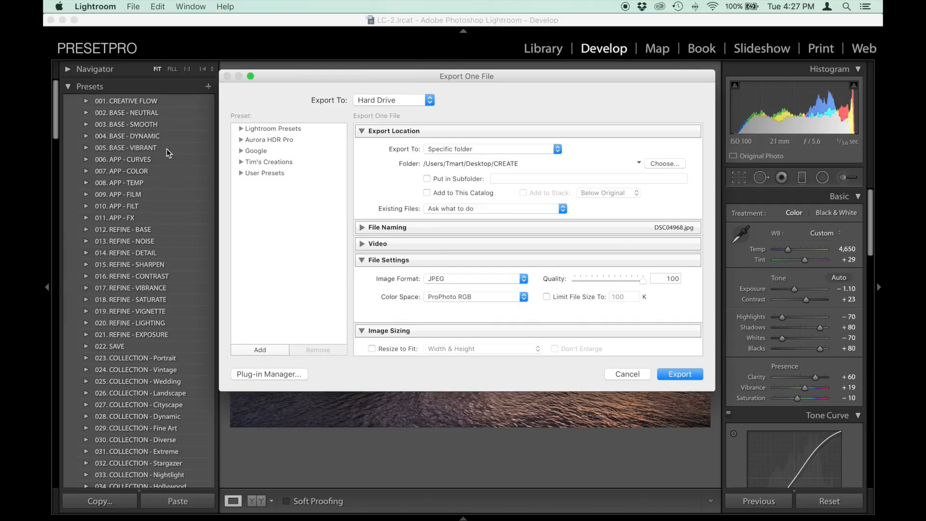
left_click(242, 163)
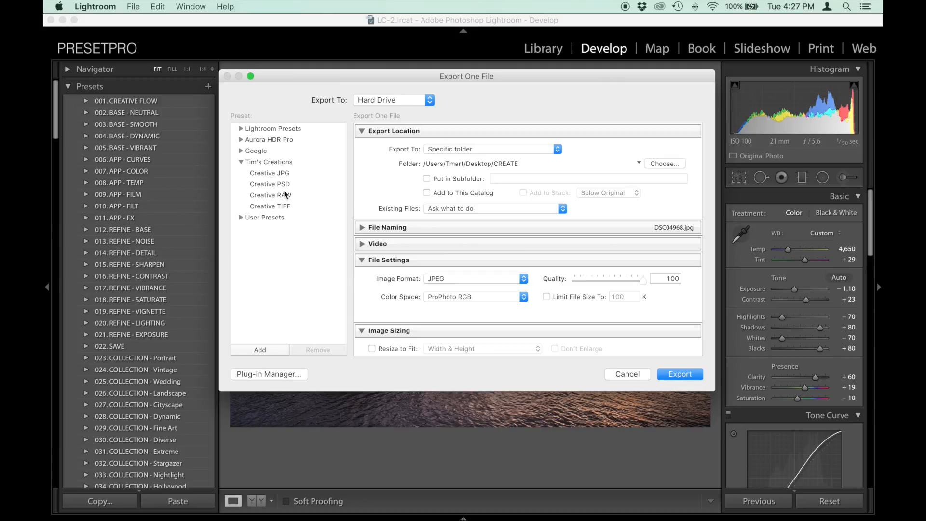
left_click(290, 206)
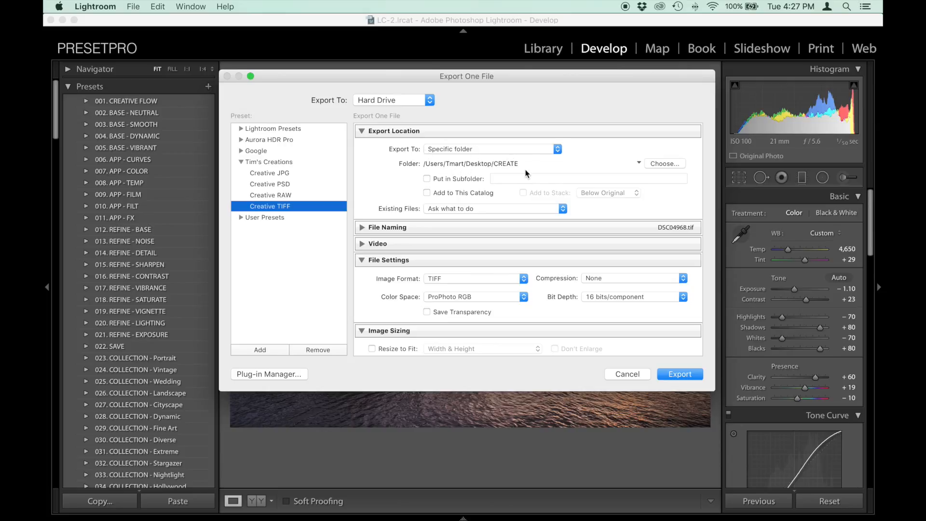
scroll(545, 170, "down", 2)
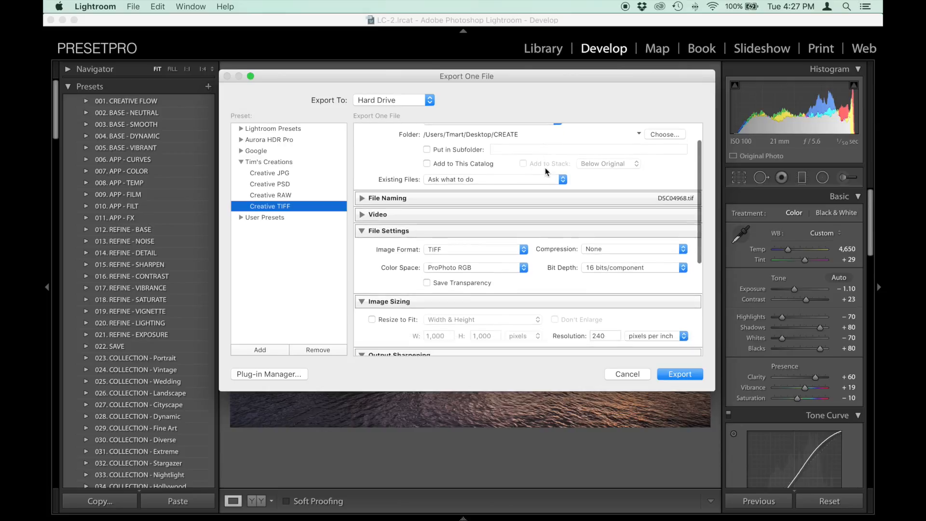
scroll(544, 170, "down", 3)
scroll(545, 170, "down", 2)
scroll(545, 171, "down", 4)
scroll(545, 167, "down", 2)
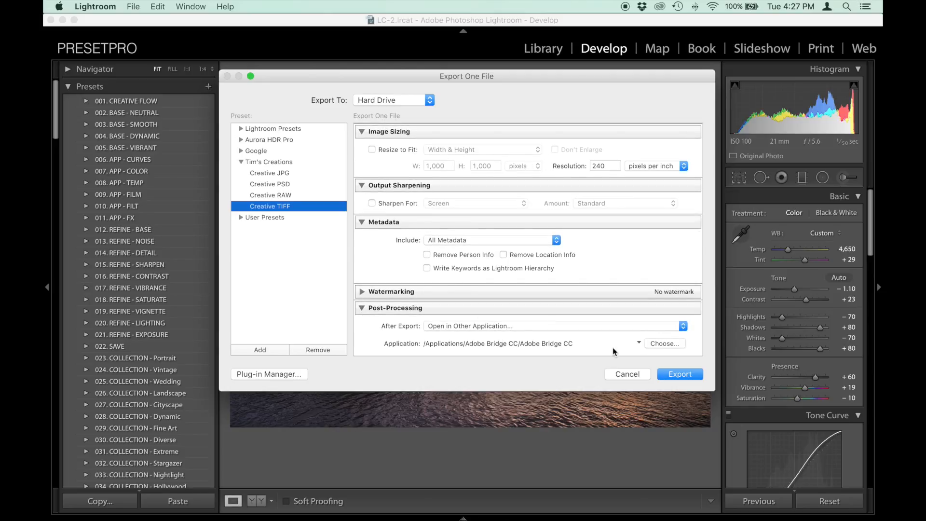
scroll(523, 264, "up", 10)
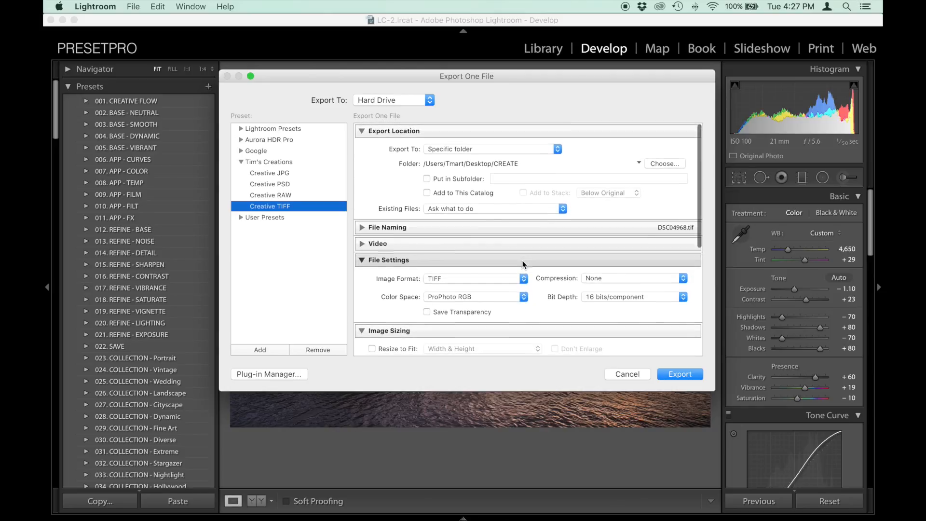
Choose Desktop > CREATE as the export folder
left_click(241, 161)
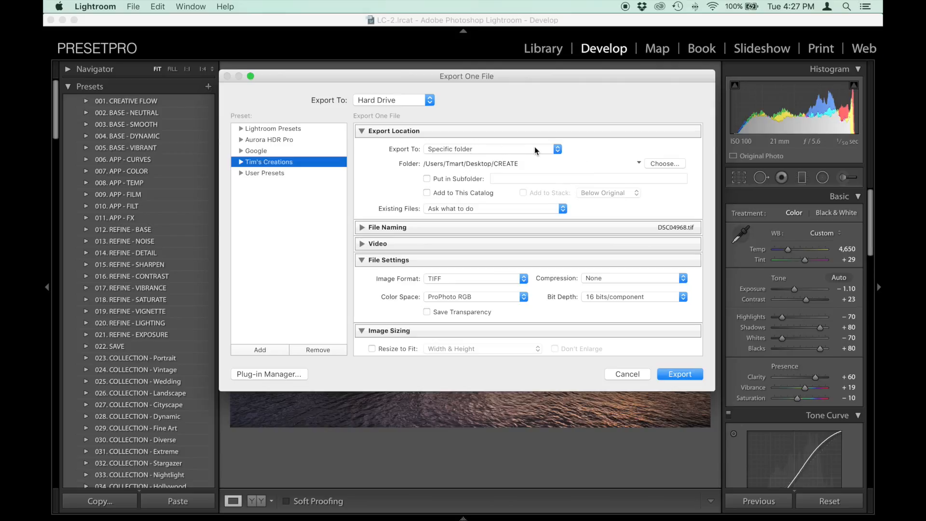
left_click(674, 165)
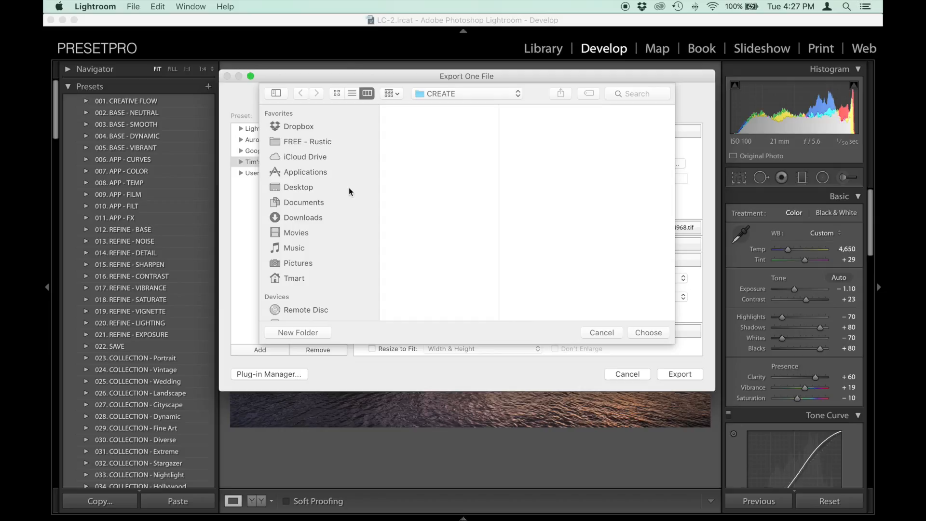
left_click(314, 188)
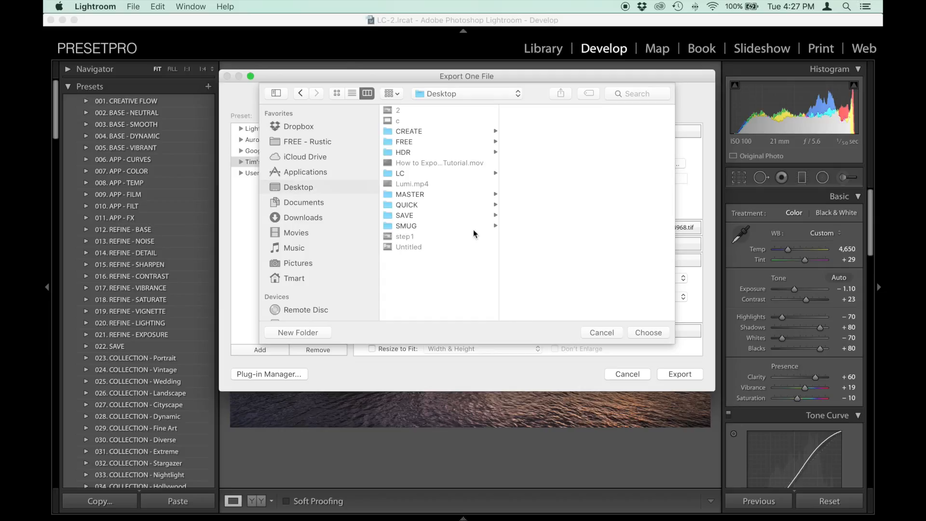
left_click(401, 133)
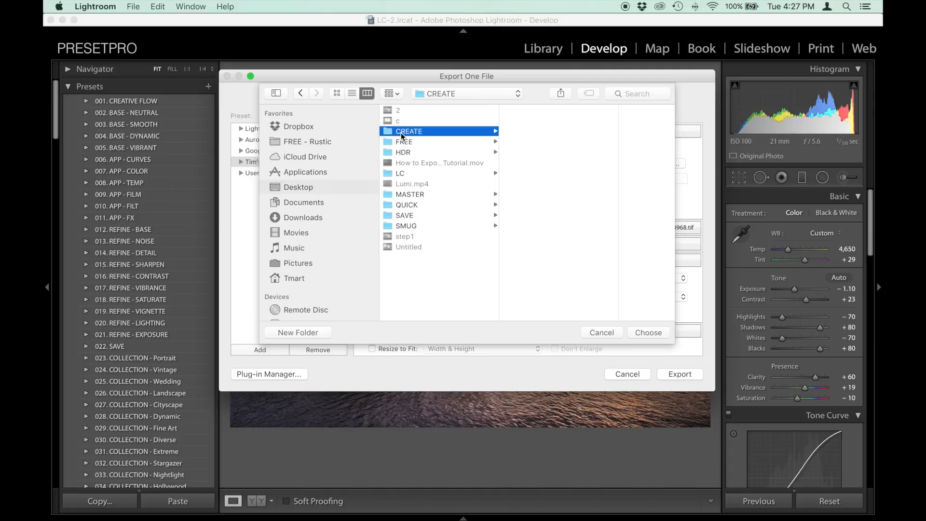
left_click(649, 332)
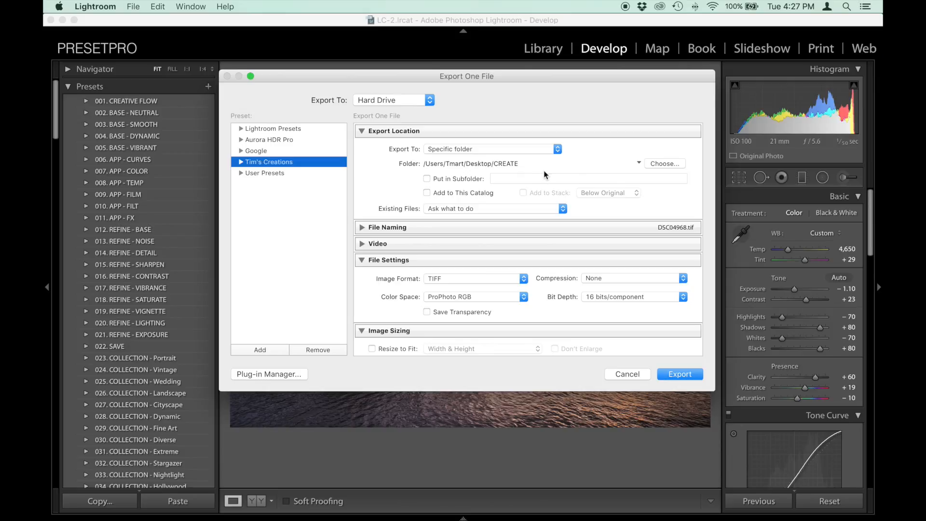
scroll(590, 205, "down", 3)
scroll(590, 208, "down", 1)
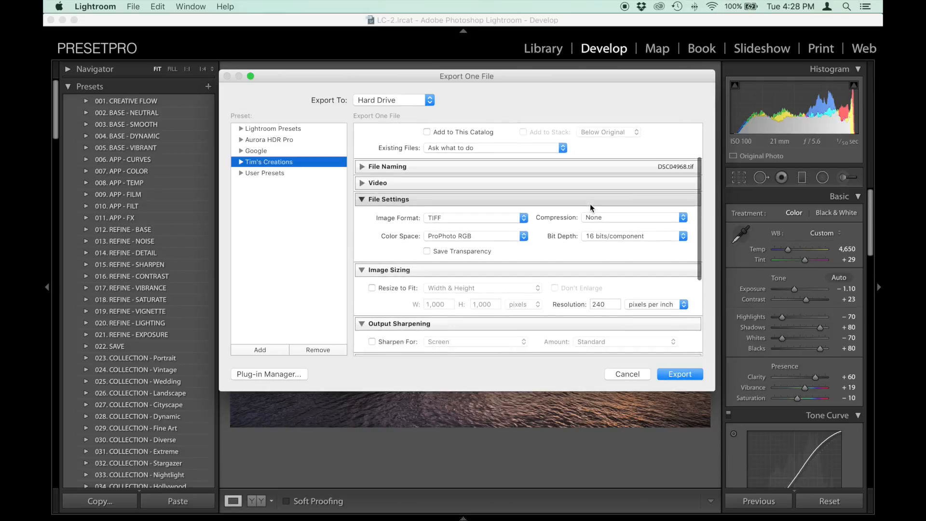
Set the image format to JPEG at quality 100, keeping All Metadata included
left_click(524, 218)
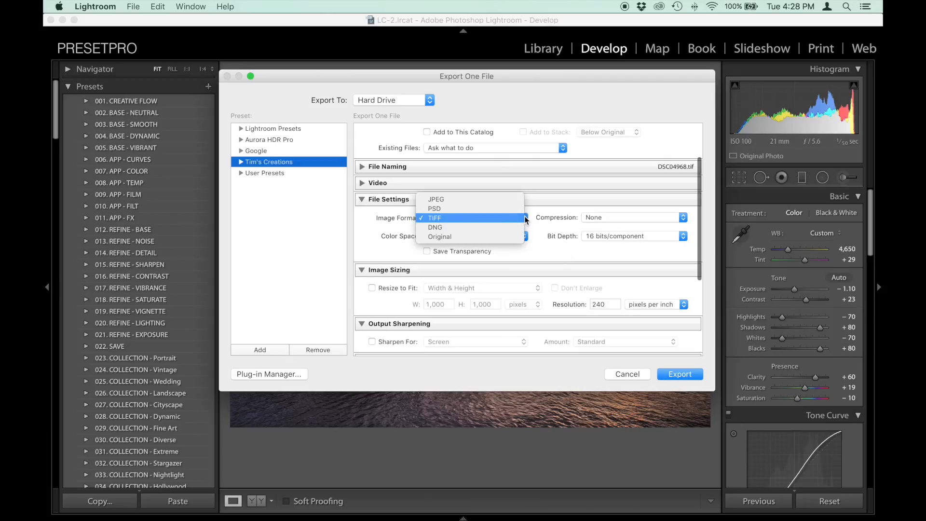
left_click(494, 200)
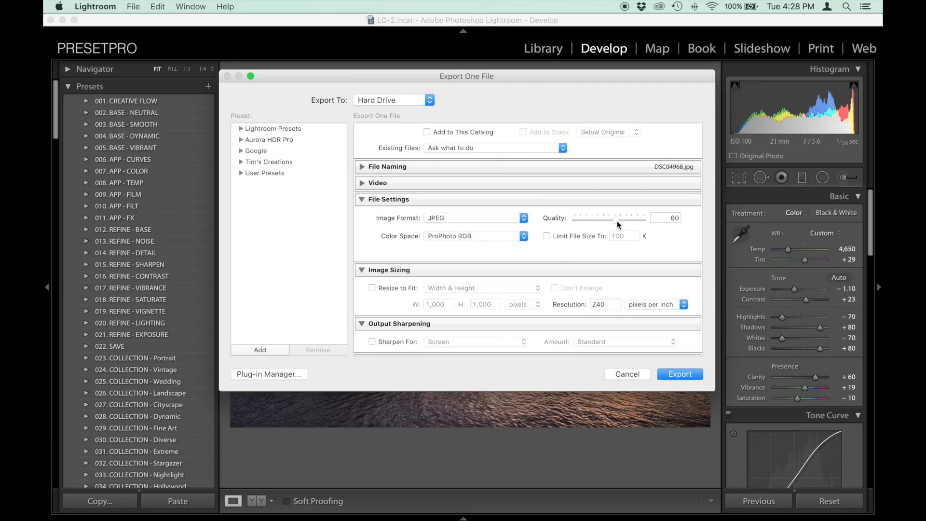
left_click_drag(614, 219, 684, 229)
scroll(678, 236, "down", 3)
scroll(564, 213, "down", 2)
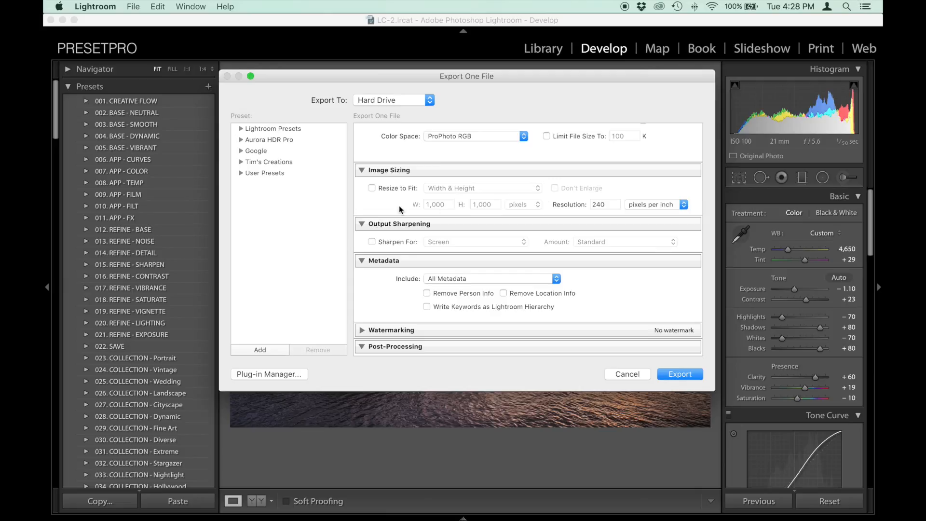
scroll(532, 204, "down", 3)
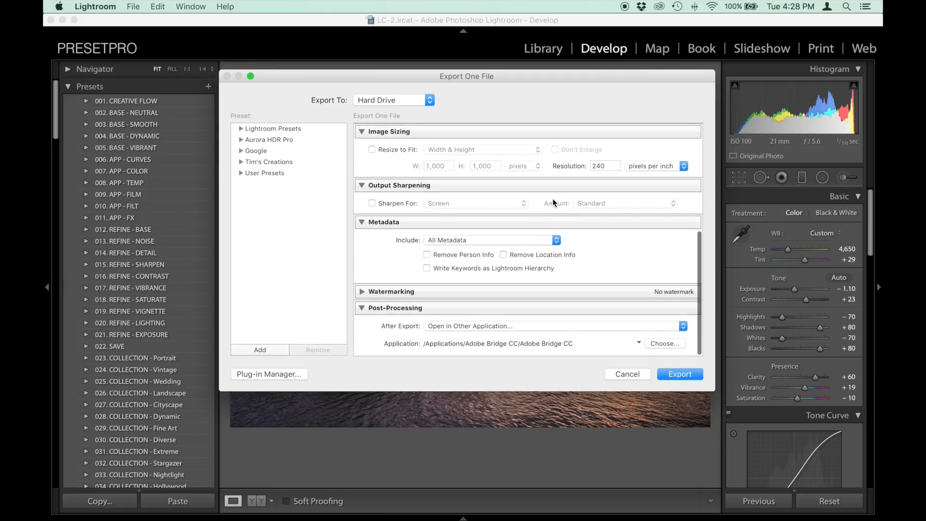
left_click(557, 241)
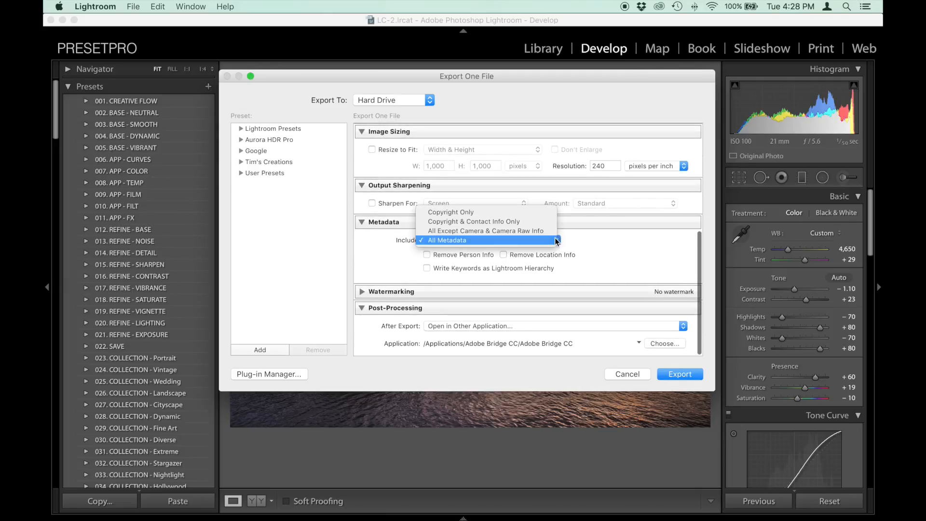
left_click(482, 242)
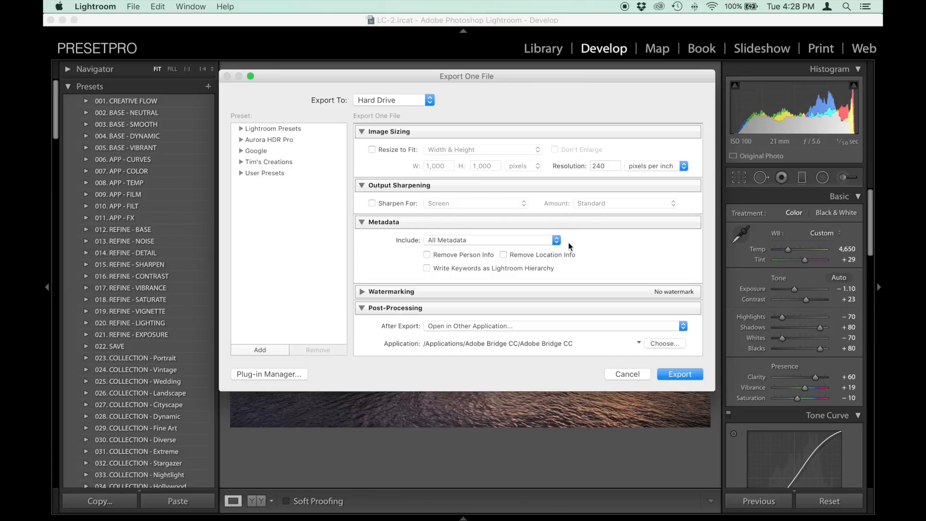
left_click(556, 242)
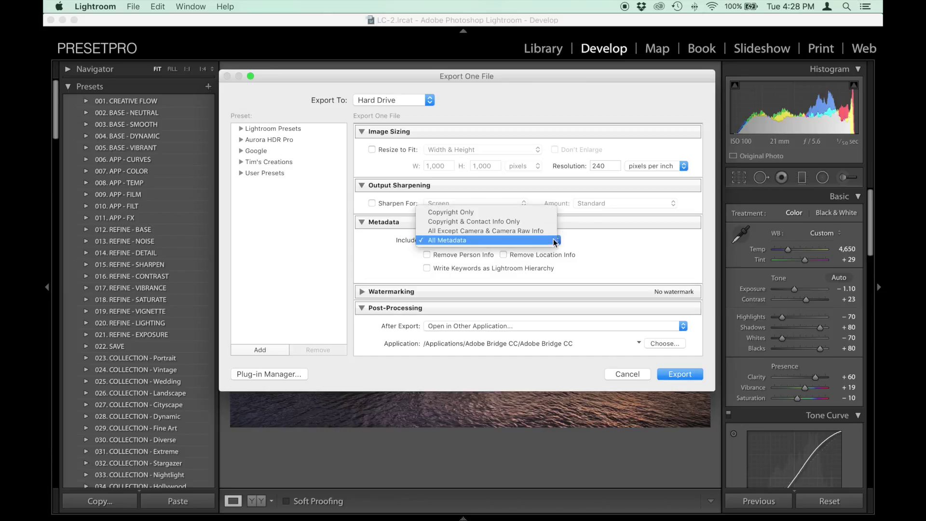
left_click(477, 240)
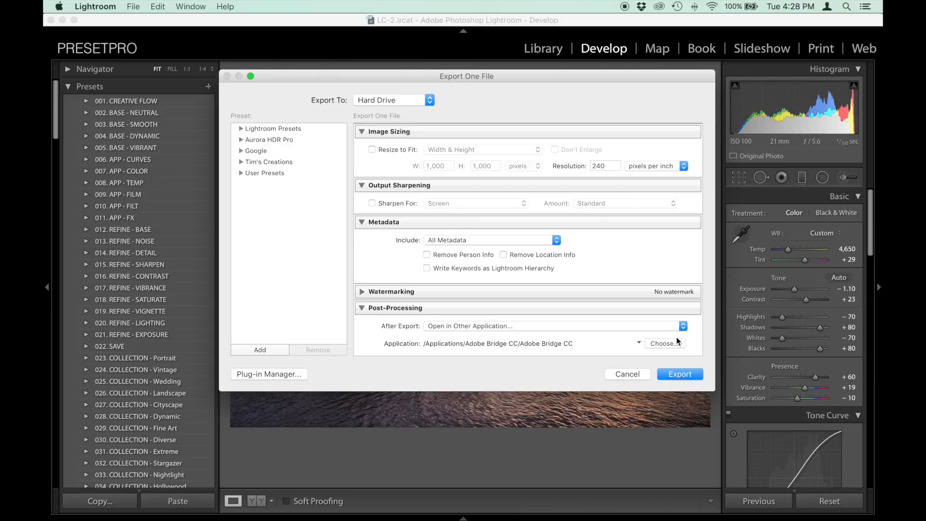
Set After Export to 'Open in Other Application...'
left_click(685, 327)
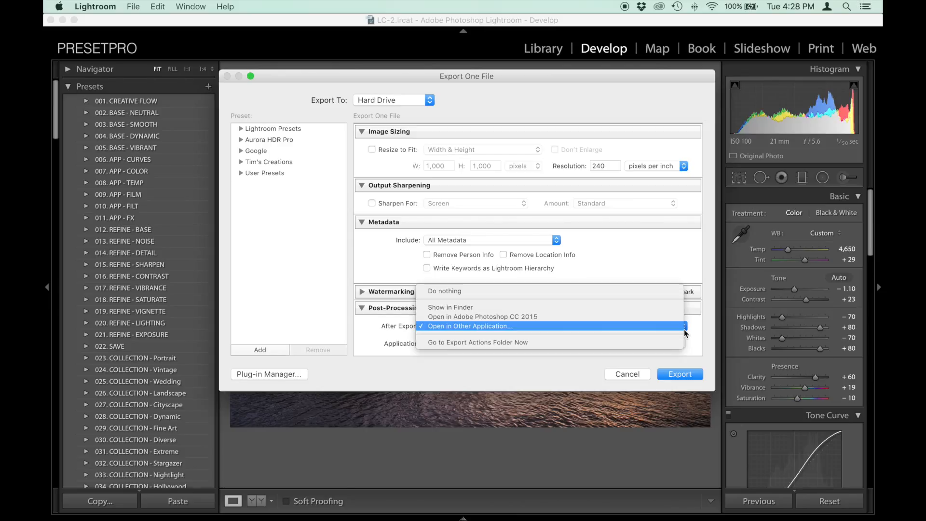
left_click(550, 325)
left_click(682, 327)
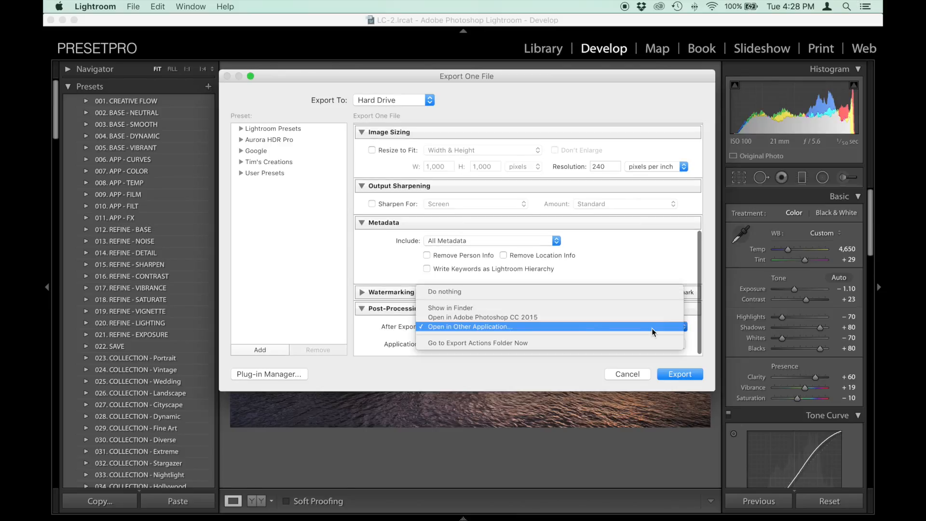
left_click(572, 315)
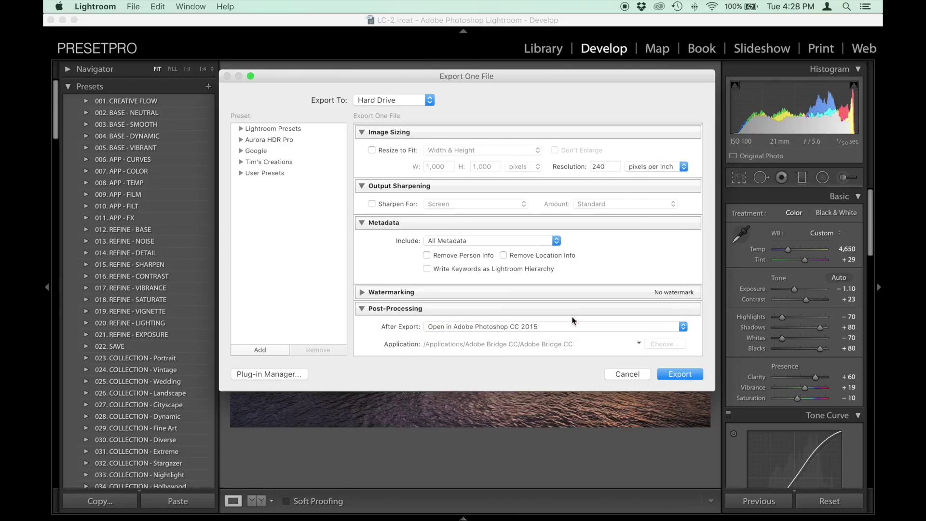
left_click(682, 326)
left_click(547, 336)
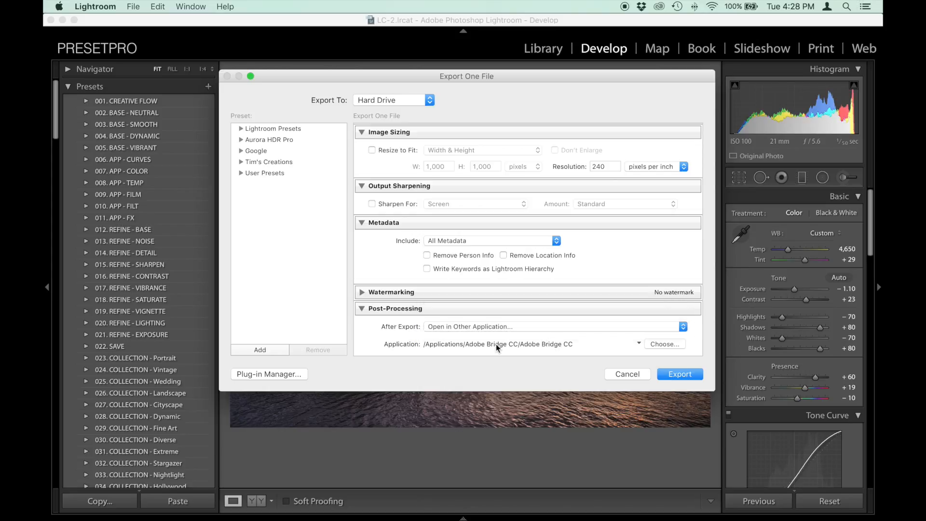
Pick Adobe Bridge CC from Applications as the after-export application
left_click(670, 348)
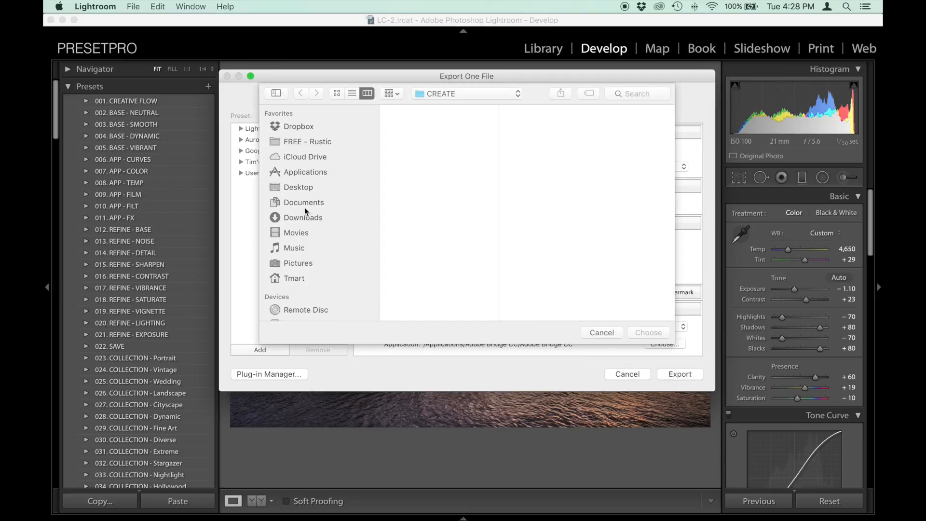
left_click(305, 174)
left_click(432, 141)
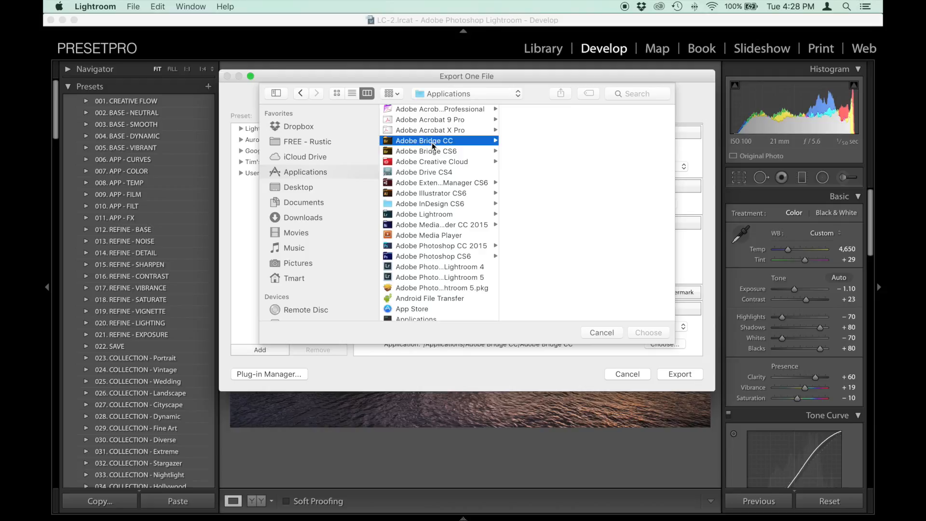
left_click(543, 110)
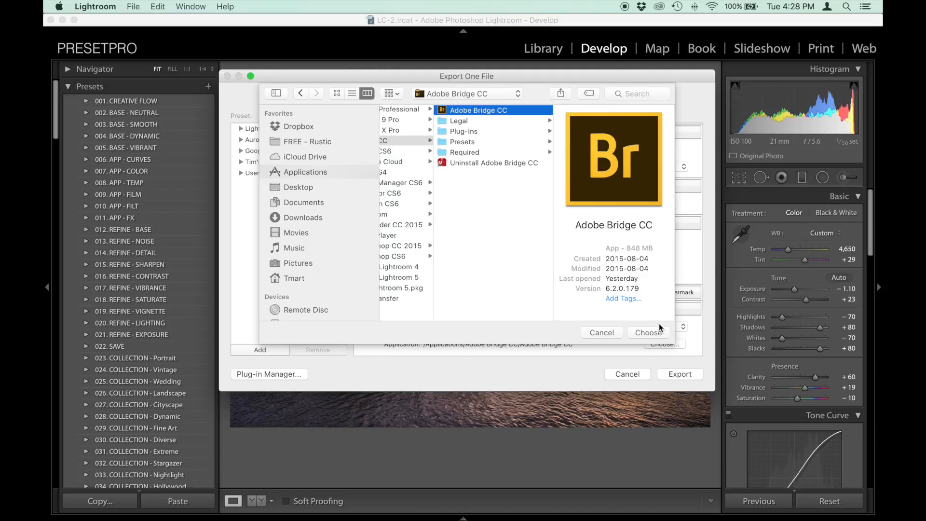
left_click(650, 332)
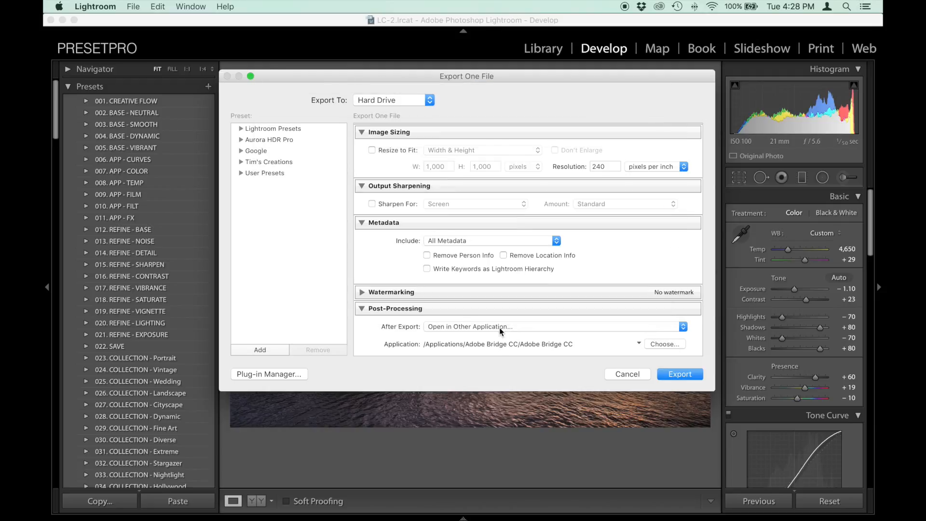
scroll(499, 328, "up", 10)
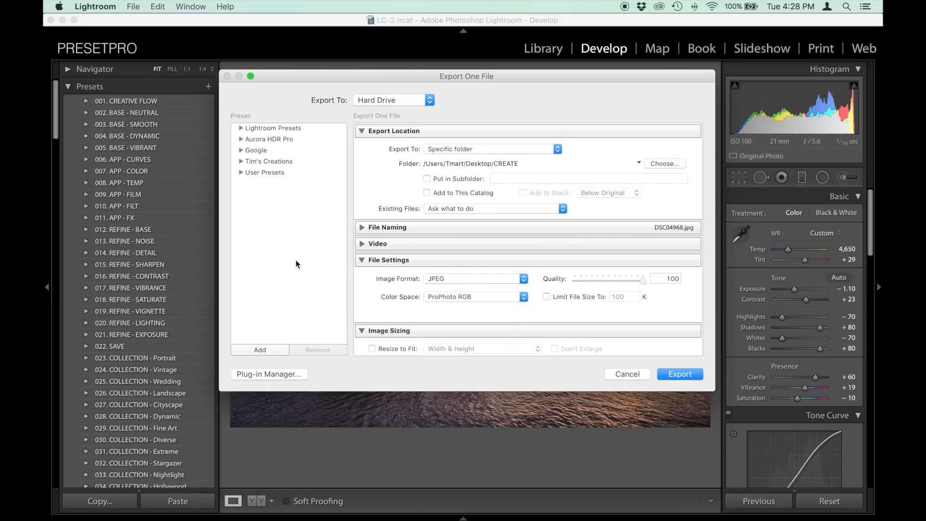
Create a new preset named 'Sample JPG' stored in the Tim's Creations folder
left_click(258, 351)
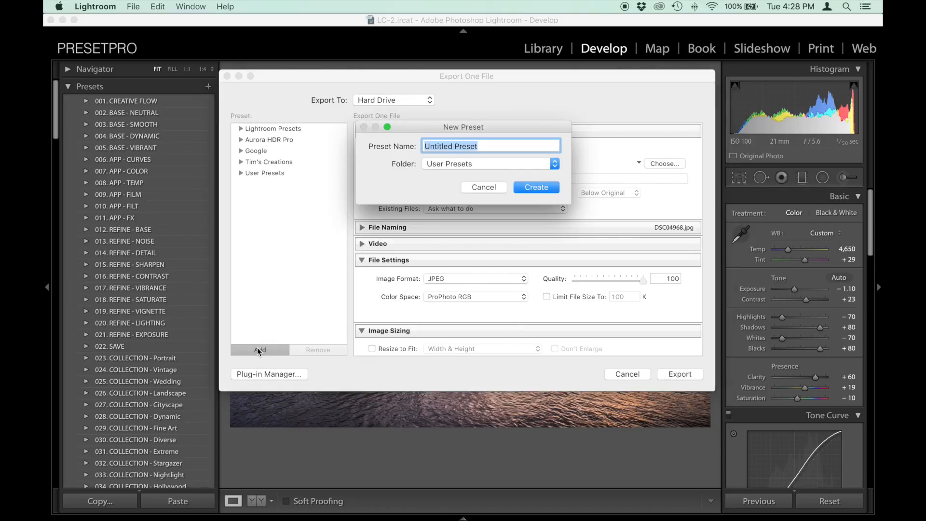
left_click(556, 166)
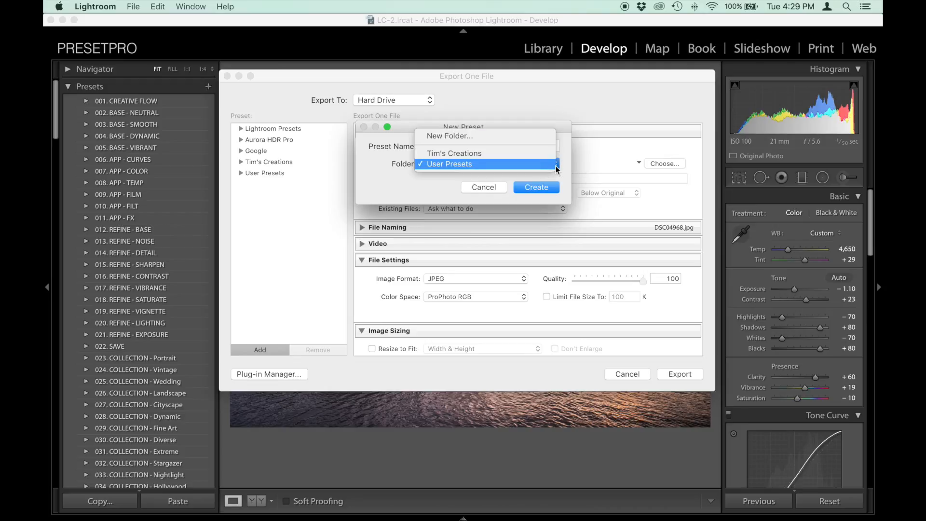
left_click(471, 152)
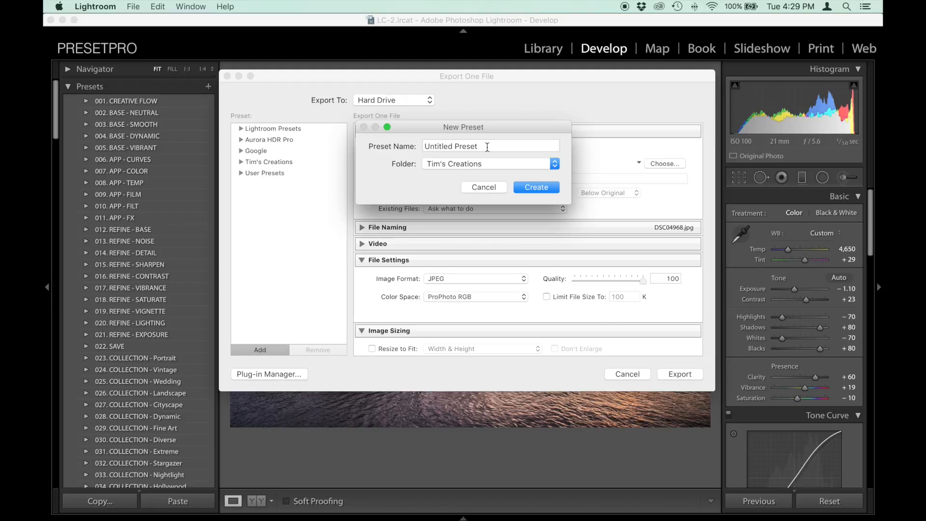
triple_click(486, 147)
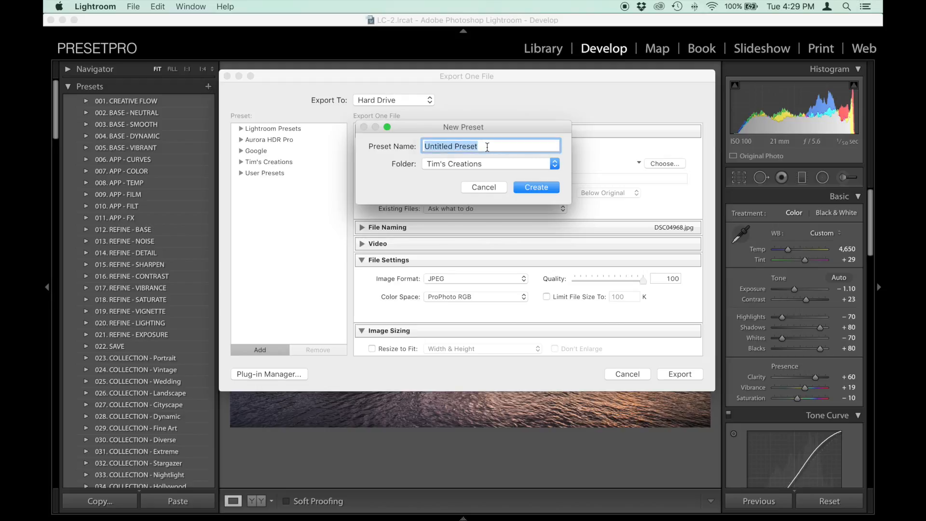
type("Samp")
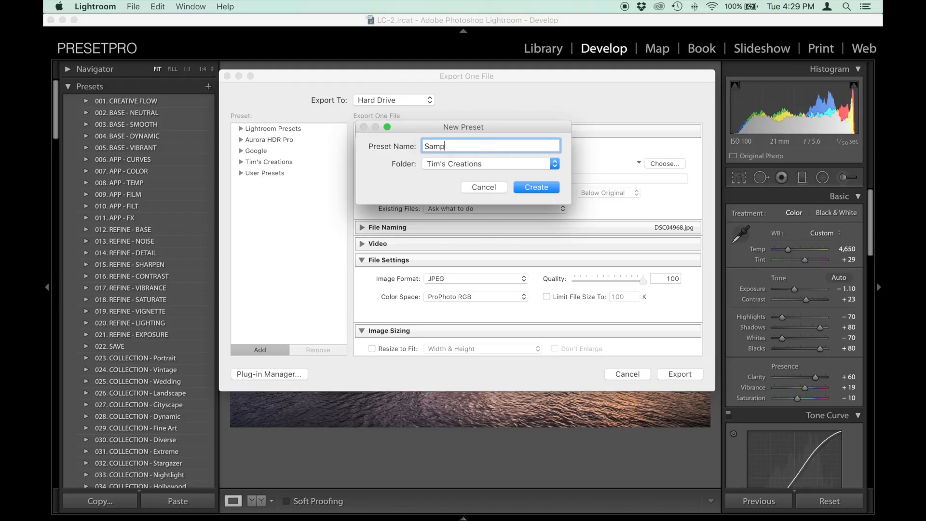
type("le")
type(" JPG")
left_click(543, 188)
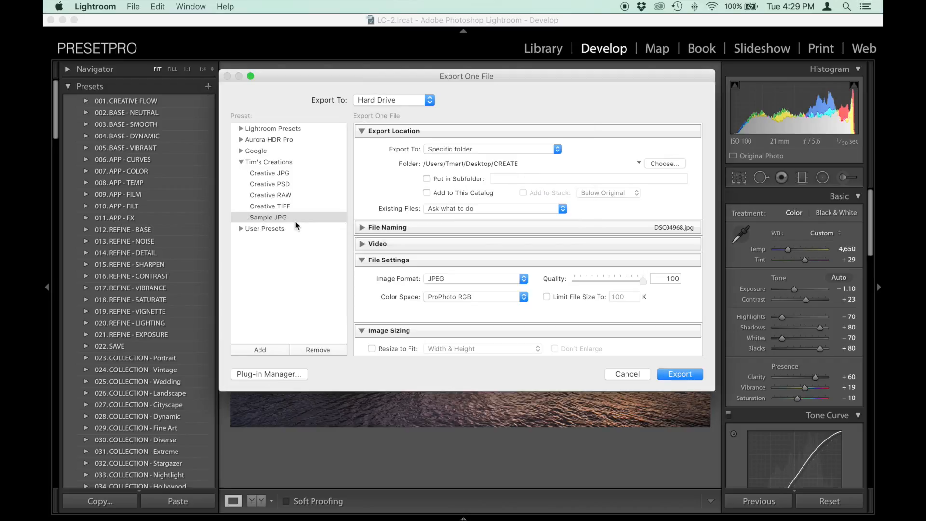
scroll(295, 226, "down", 5)
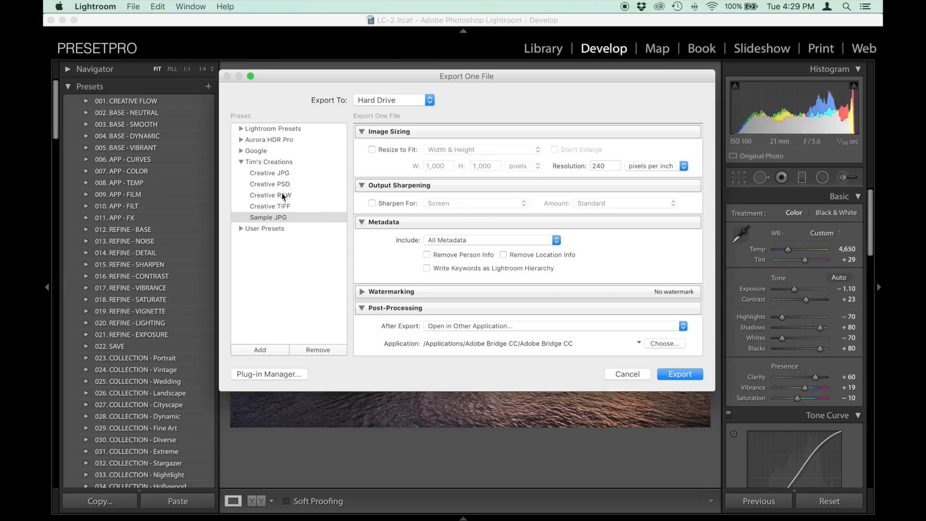
Export the photo using the Sample JPG preset
left_click(267, 217)
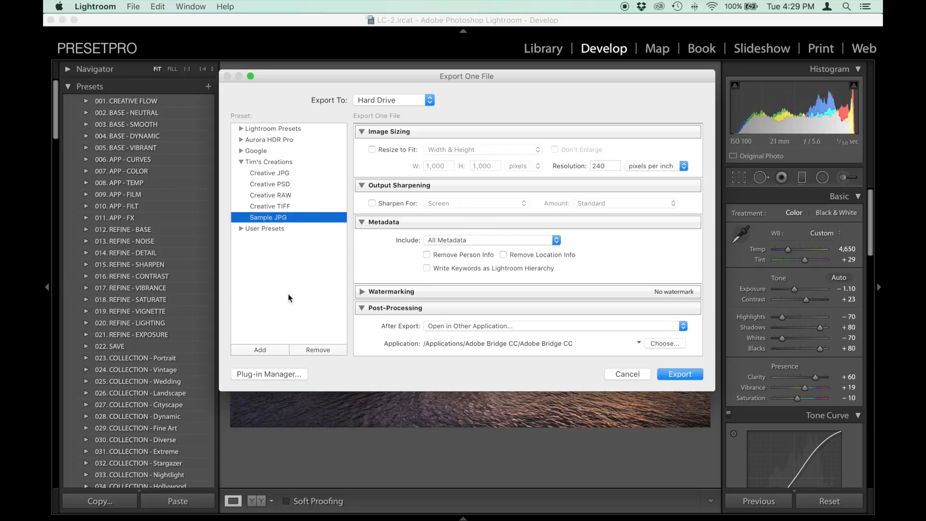
left_click(677, 373)
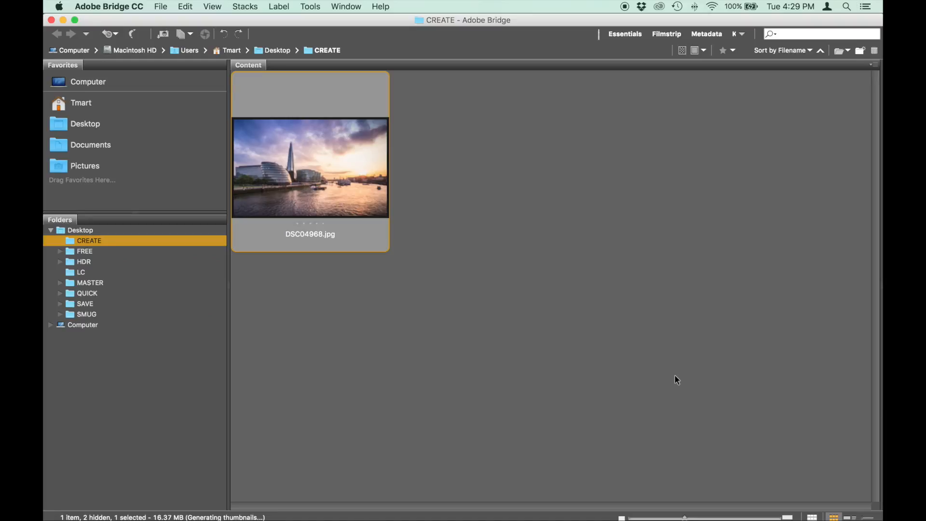
Deselect the thumbnail and minimize Bridge so Lightroom and the desktop show
left_click(482, 318)
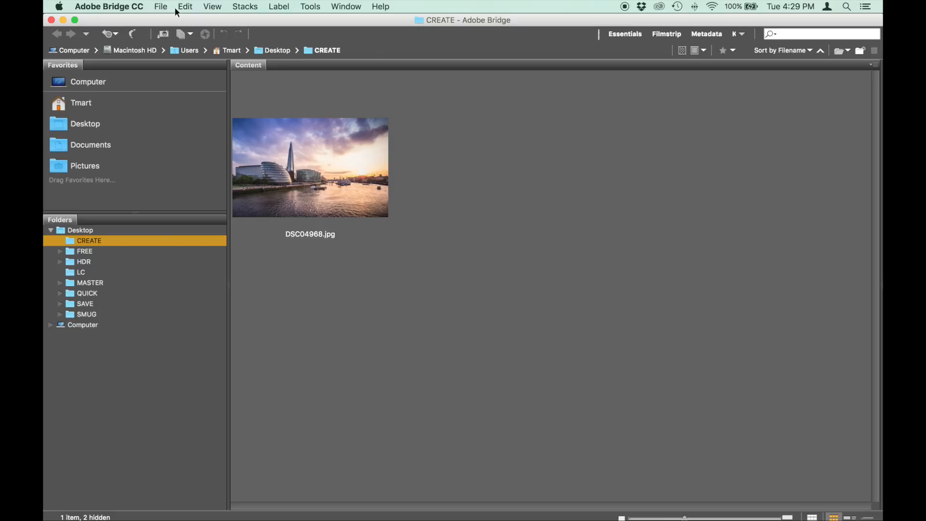
left_click(62, 21)
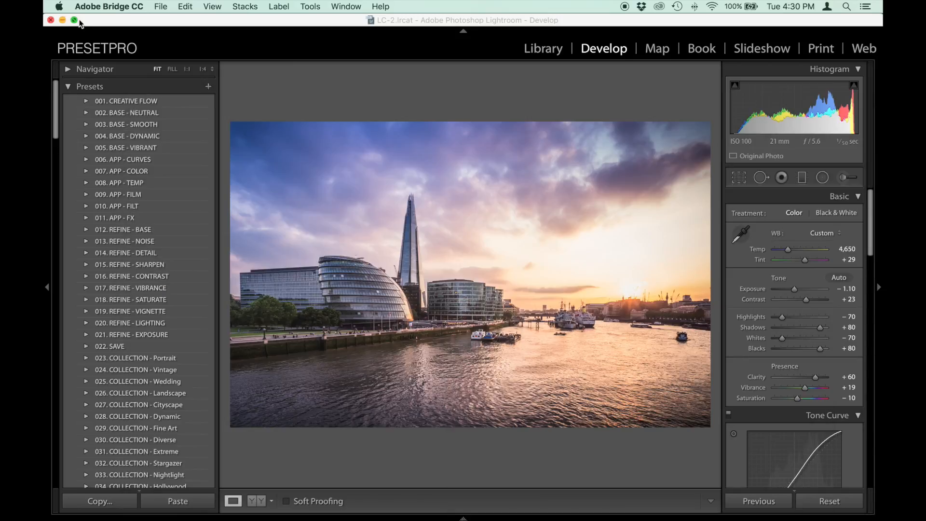
left_click_drag(585, 20, 548, 19)
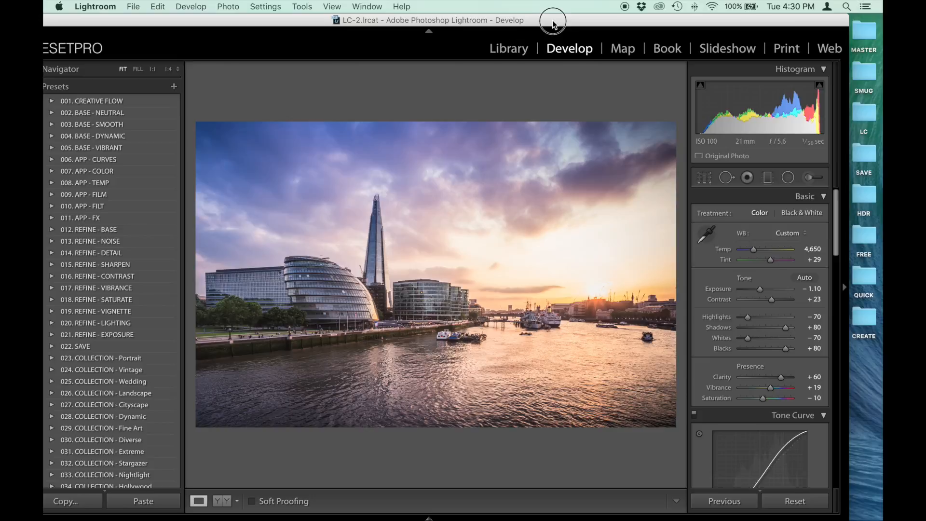
Inspect DSC04968.jpg in the CREATE Finder folder, then close the folder window
double_click(867, 318)
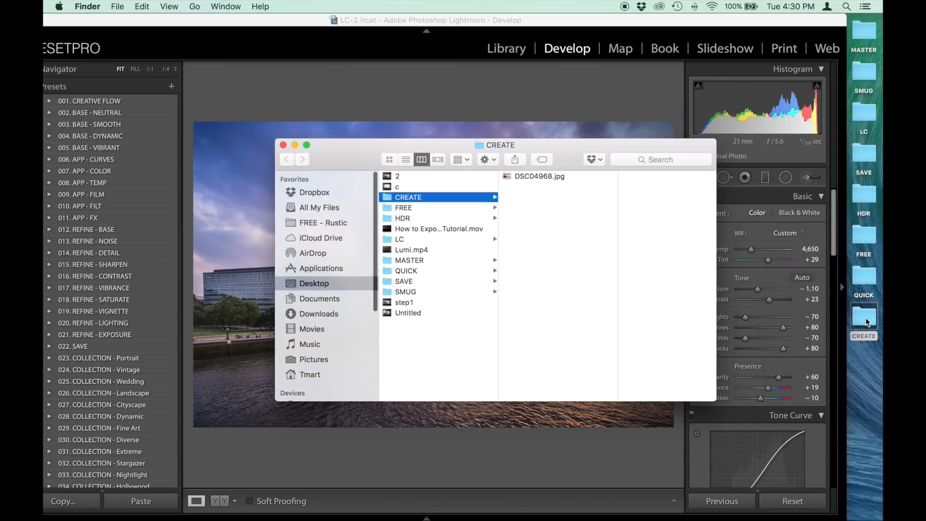
left_click(549, 175)
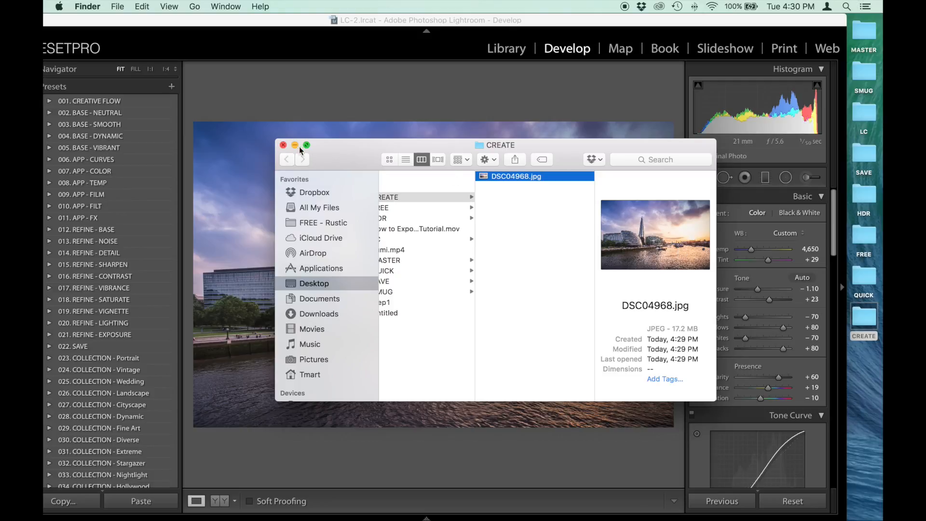
left_click(284, 145)
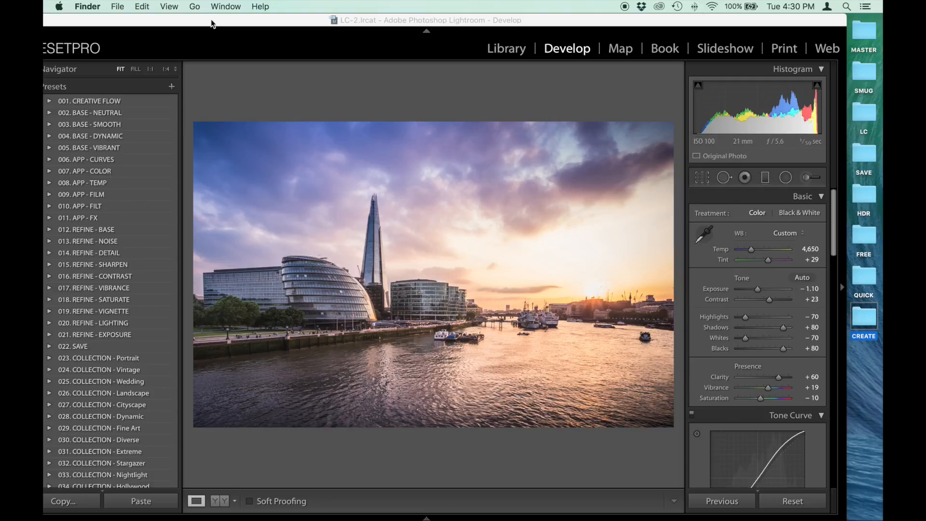
left_click_drag(212, 24, 248, 24)
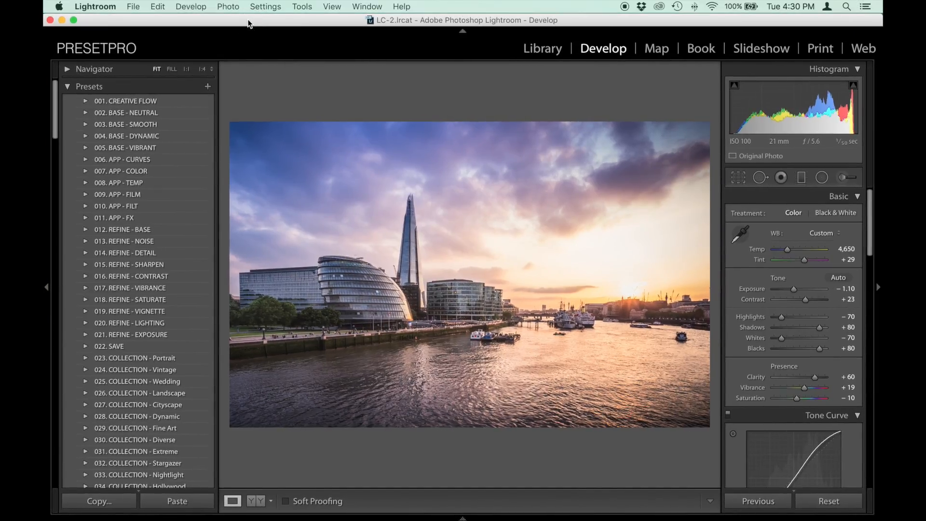